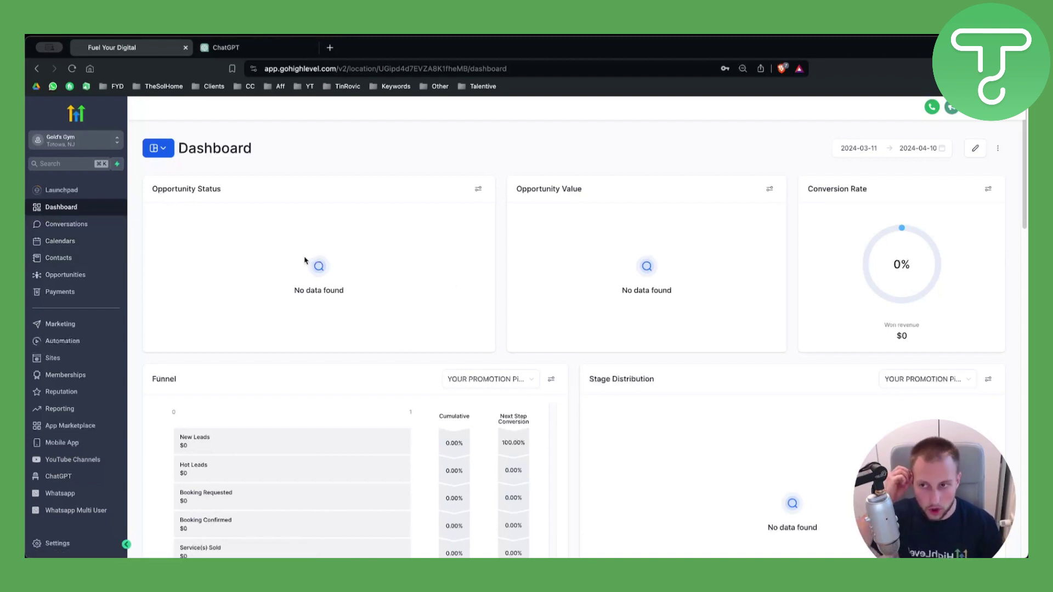
From Sites > Websites, open the Agency Template website for editing.
click(63, 141)
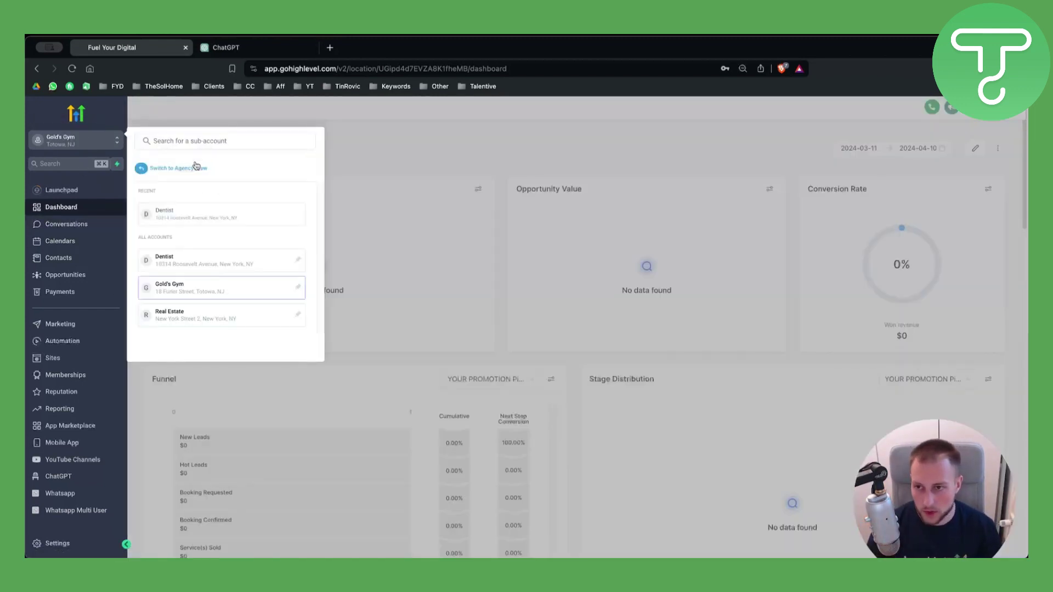
click(399, 222)
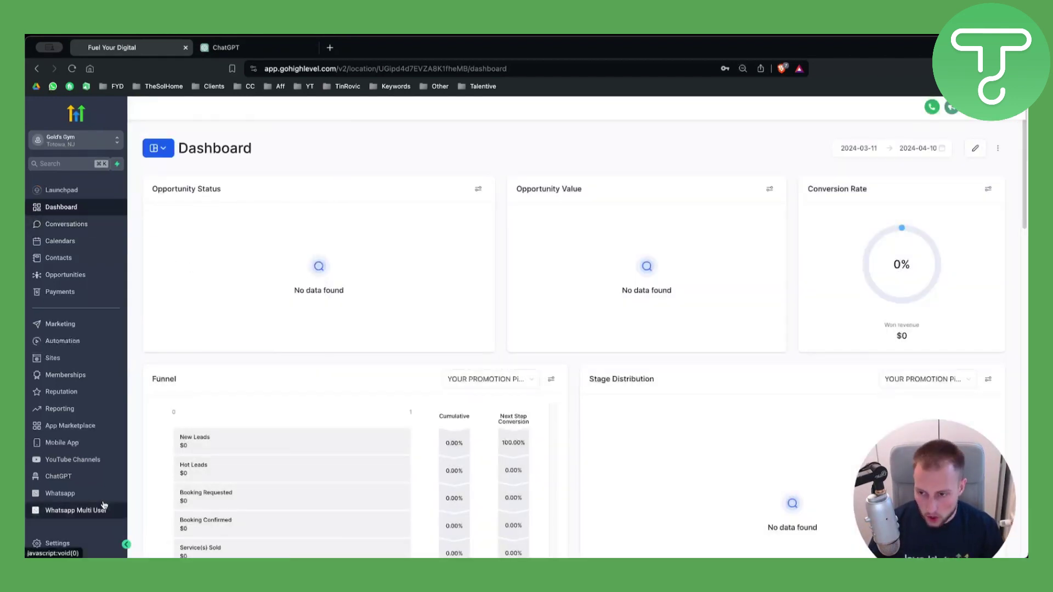
click(86, 362)
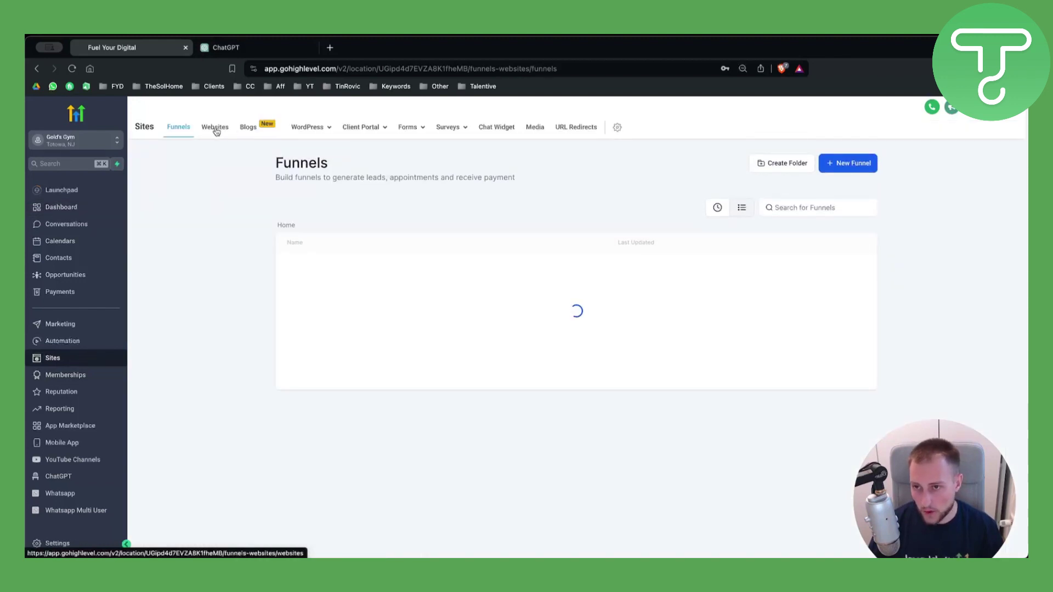
click(215, 130)
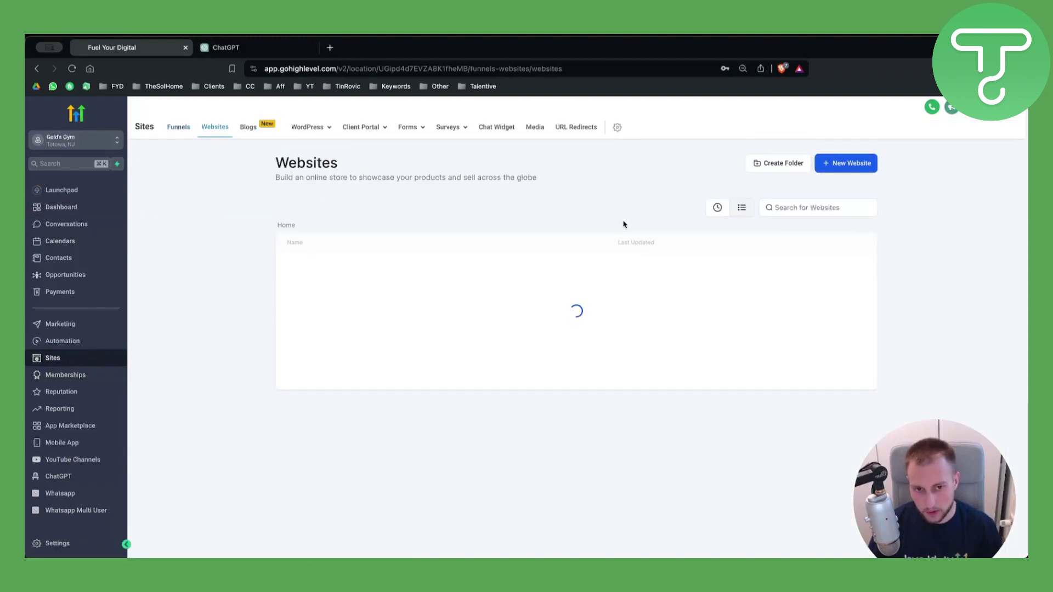
click(847, 267)
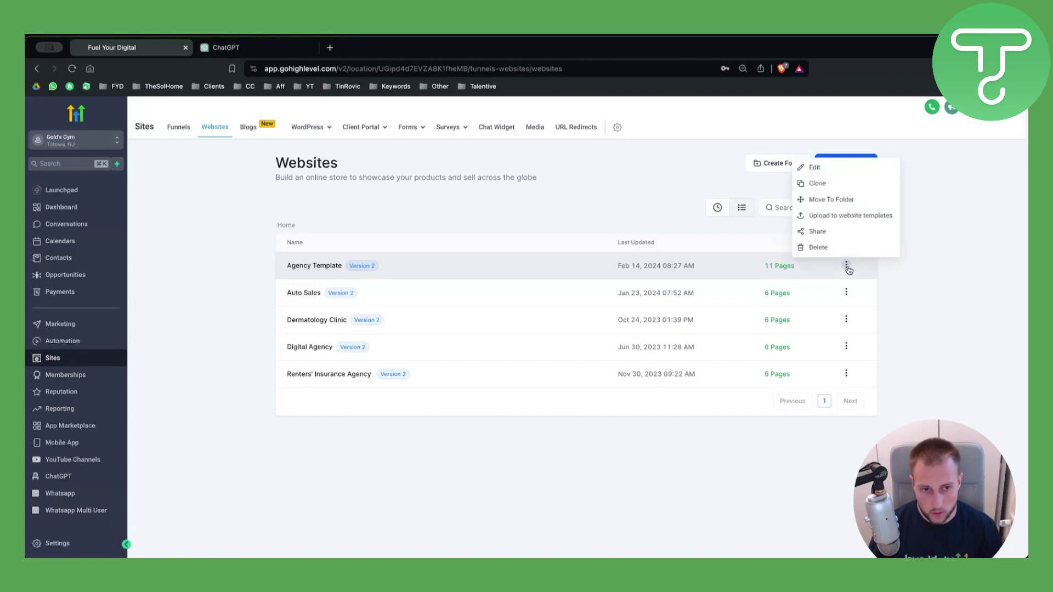
click(827, 169)
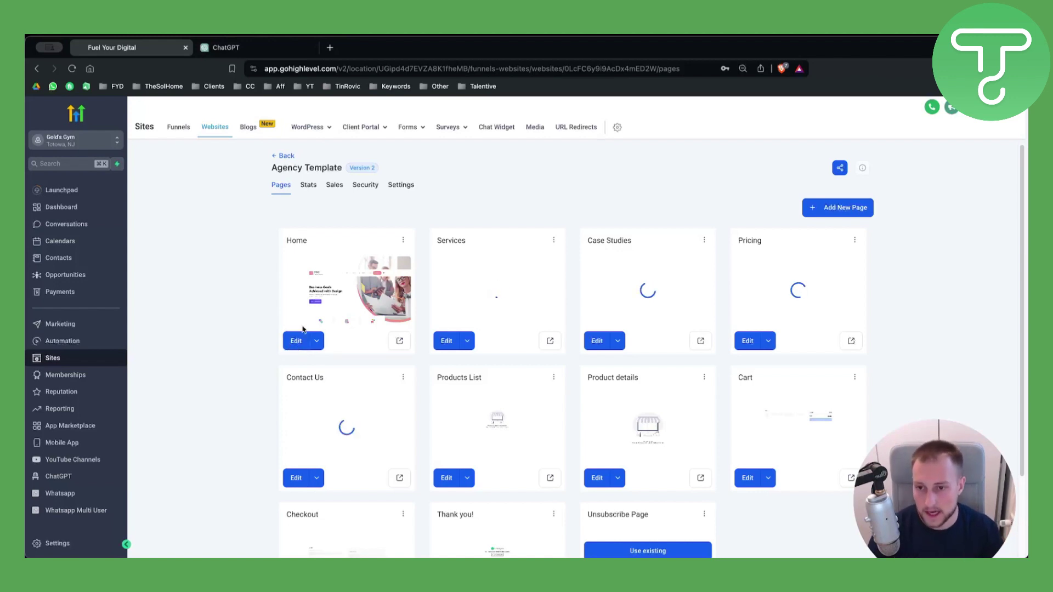
Load the Home page into the page builder, showing the Cynic Digital Agency hero.
click(297, 341)
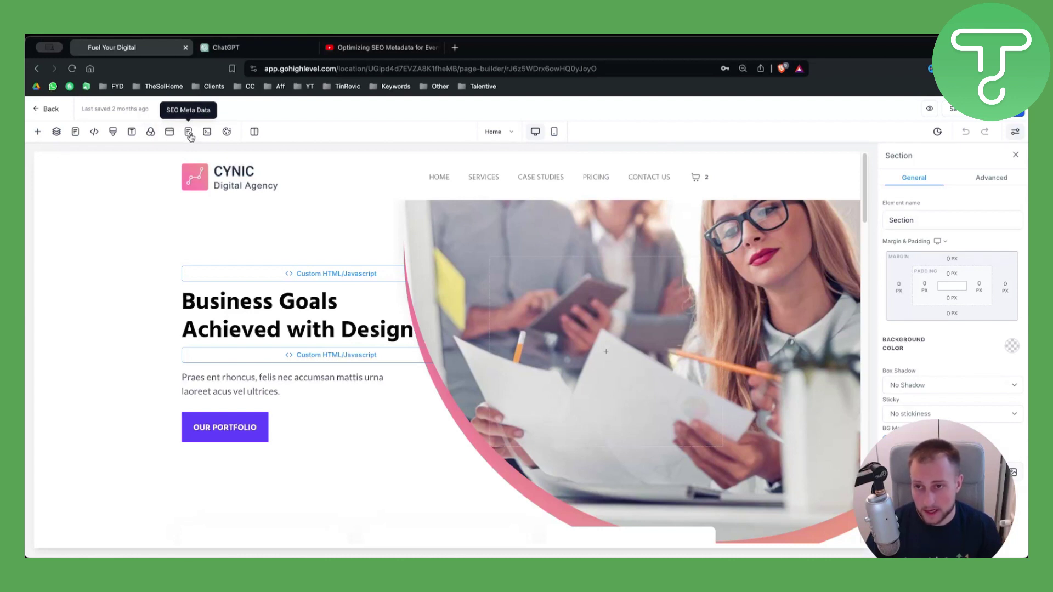
Check the Home page's SEO title, description ('Agency template') and empty keywords, then go to ChatGPT.
click(188, 133)
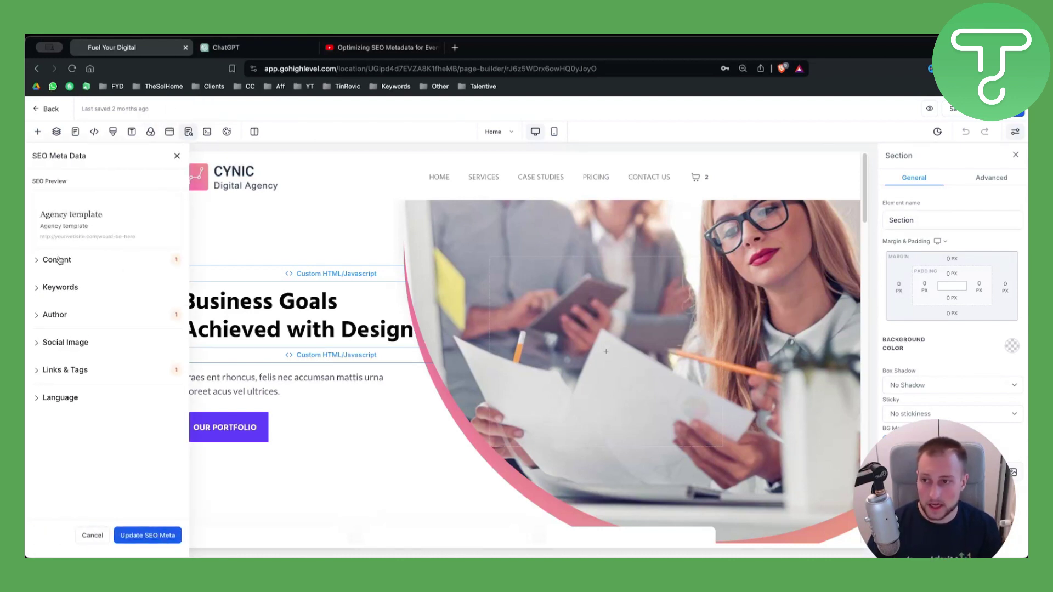
click(55, 260)
scroll(73, 263, down, 2)
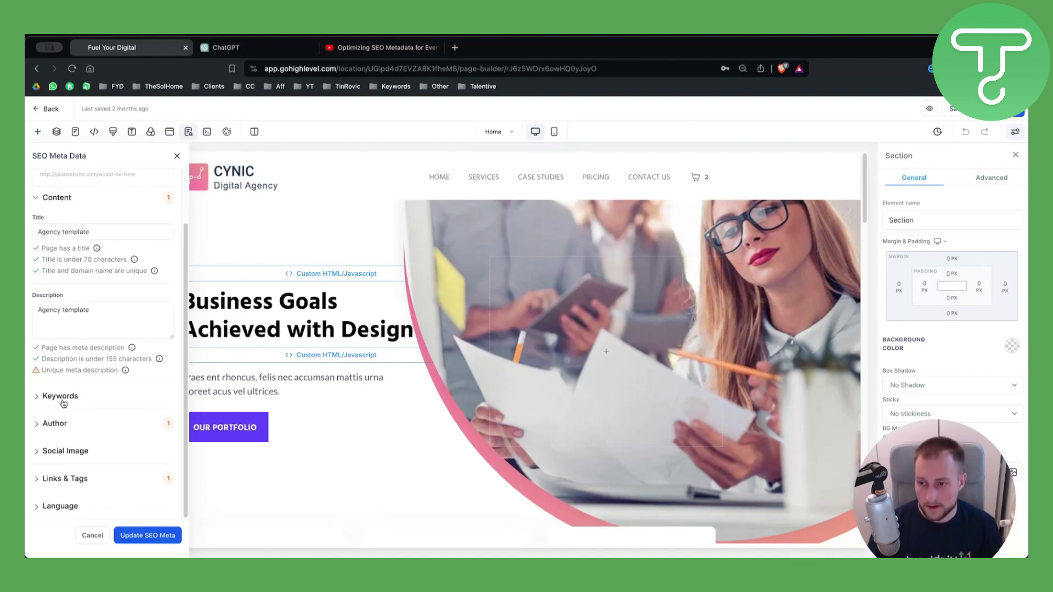
click(61, 397)
scroll(66, 473, down, 2)
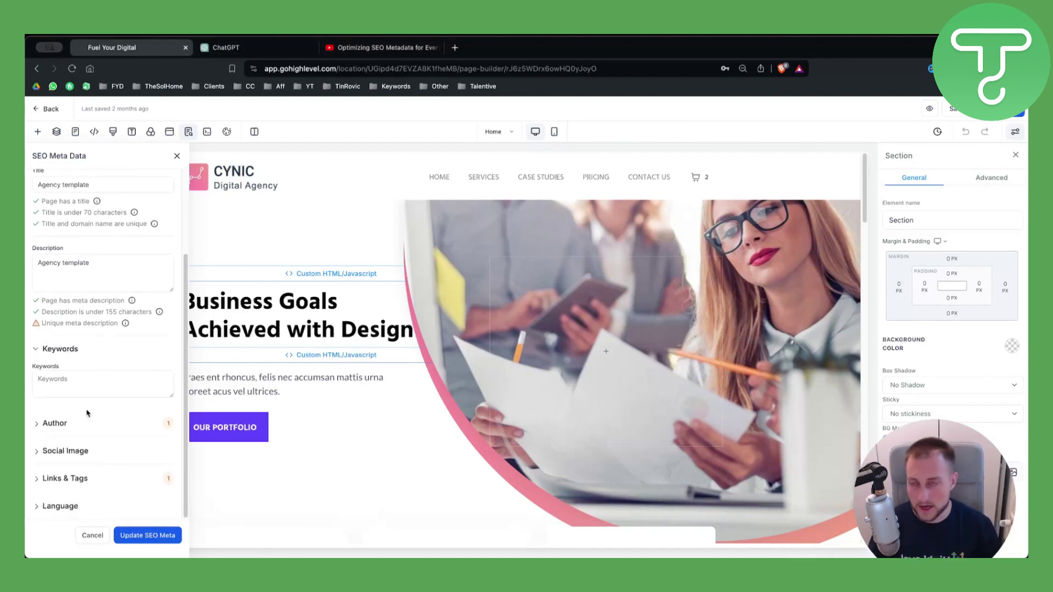
click(220, 48)
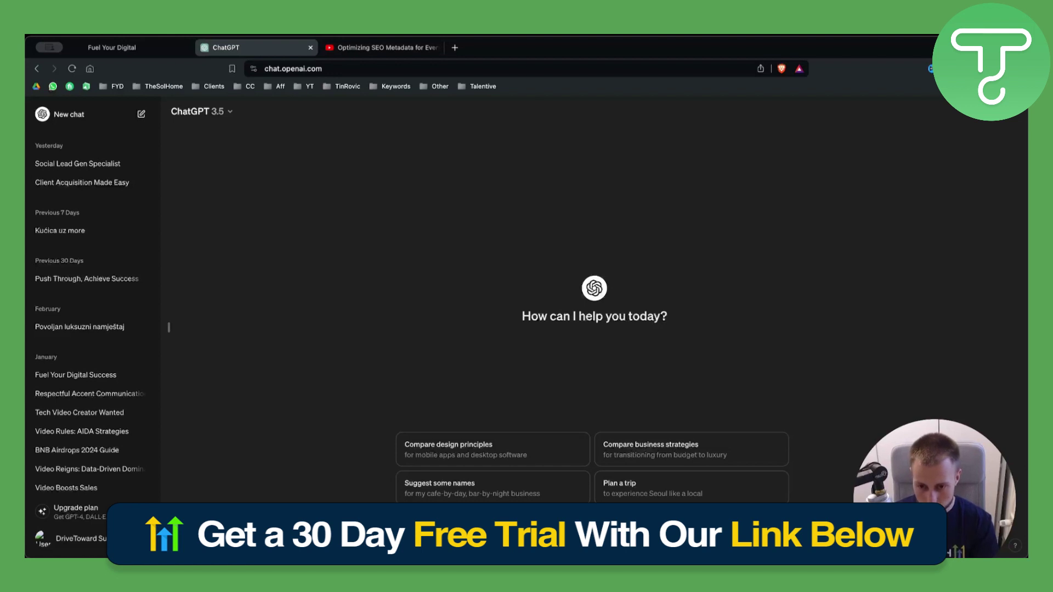
Draft a prompt on optimizing home-page SEO metadata for a realtor Facebook-ads lead-gen agency.
text(I want to optimize )
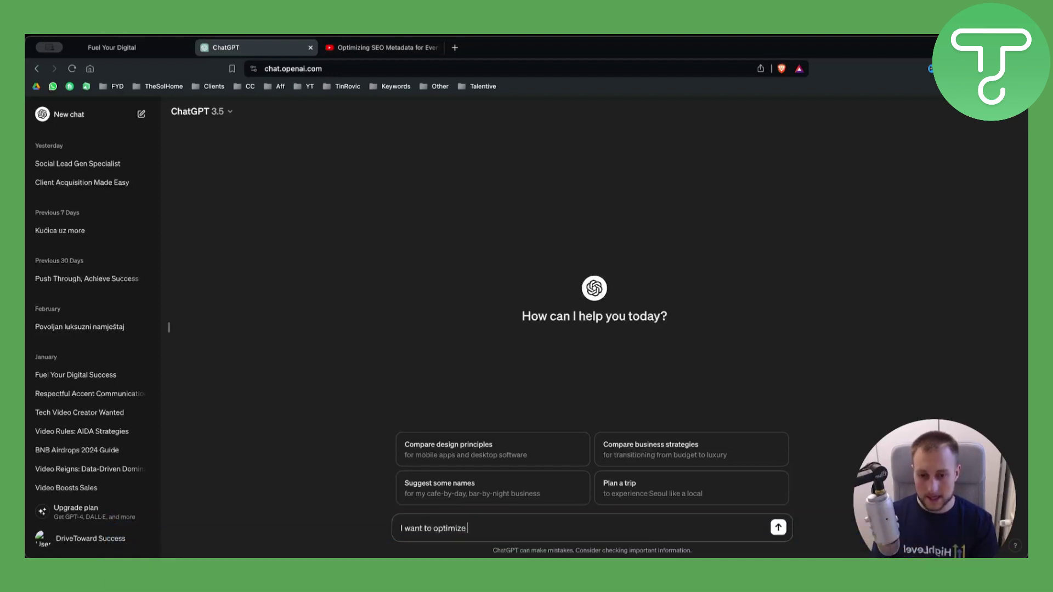
text(mz SEO me)
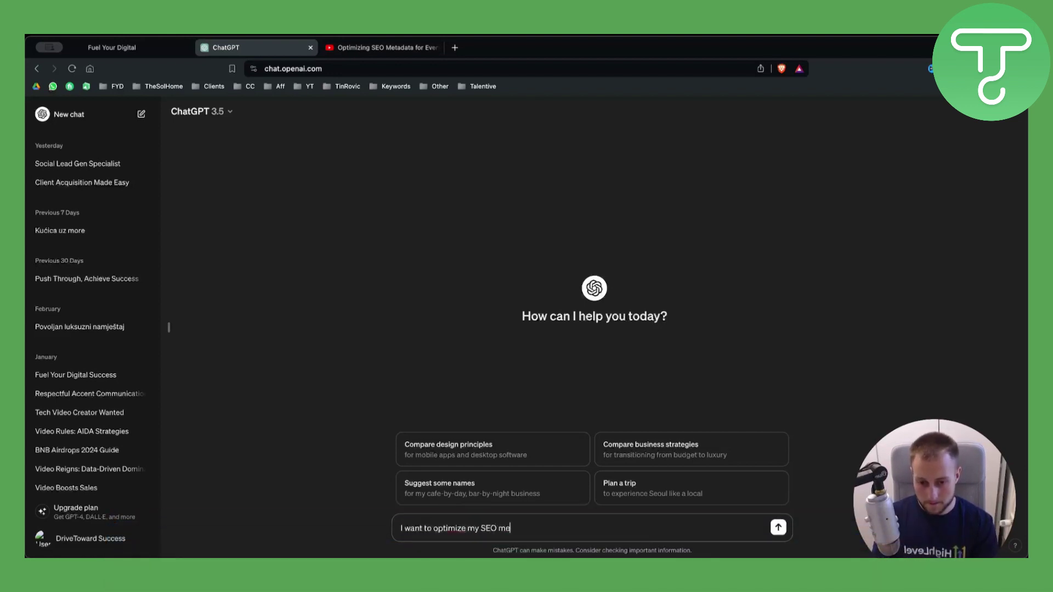
text(tadata for )
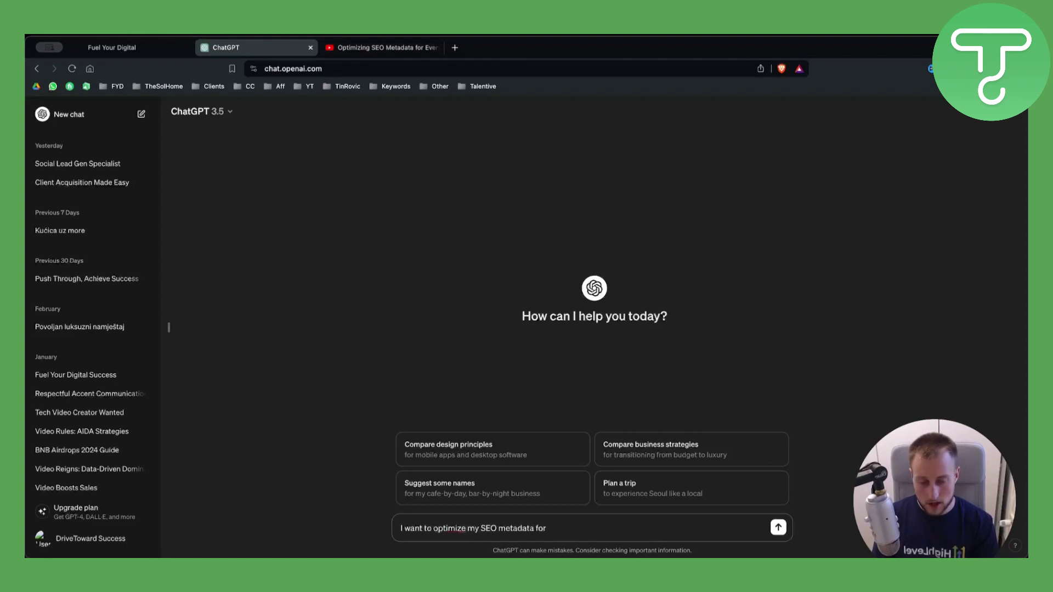
text(a "home)
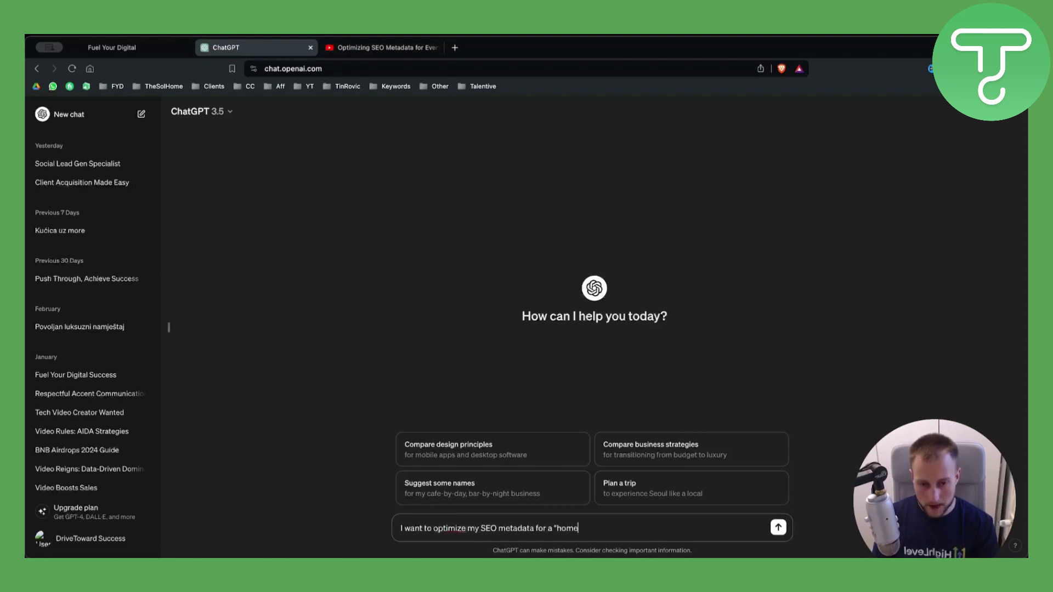
text(" page on my website)
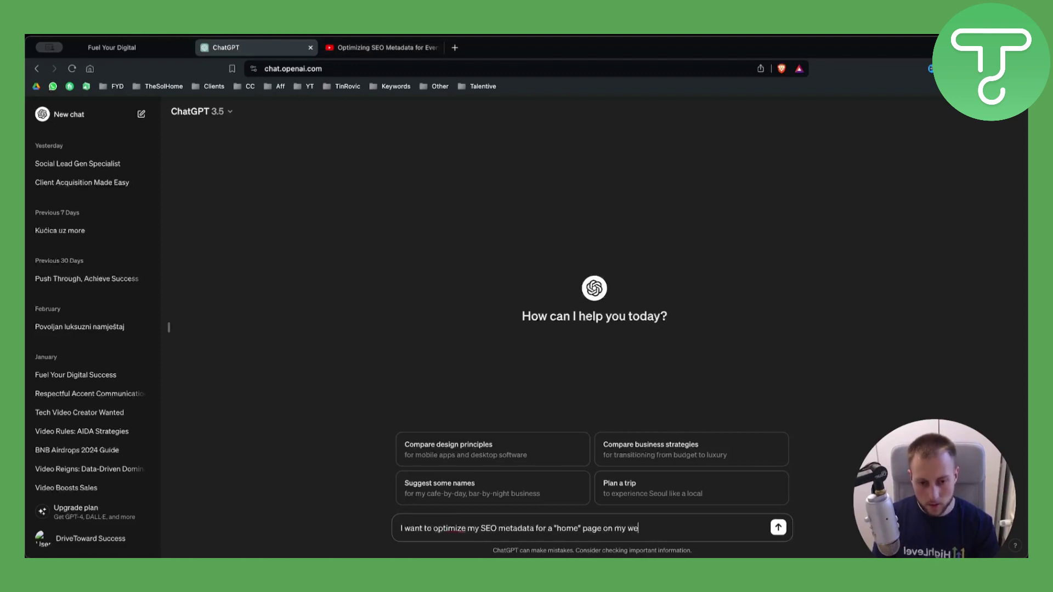
key(shift+Return)
key(shift+Return)
text(I am a)
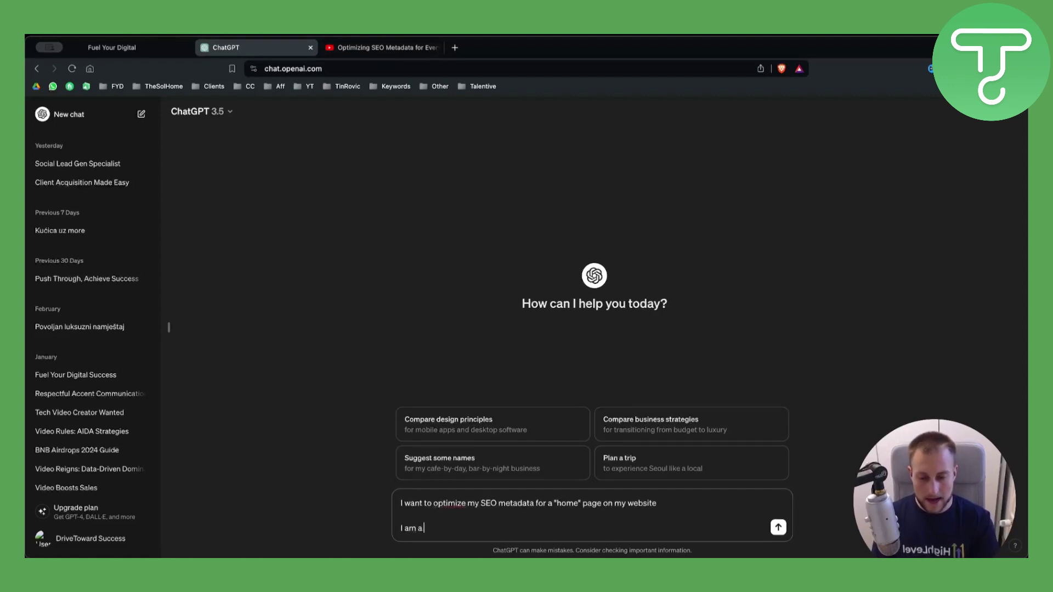
text( agenc)
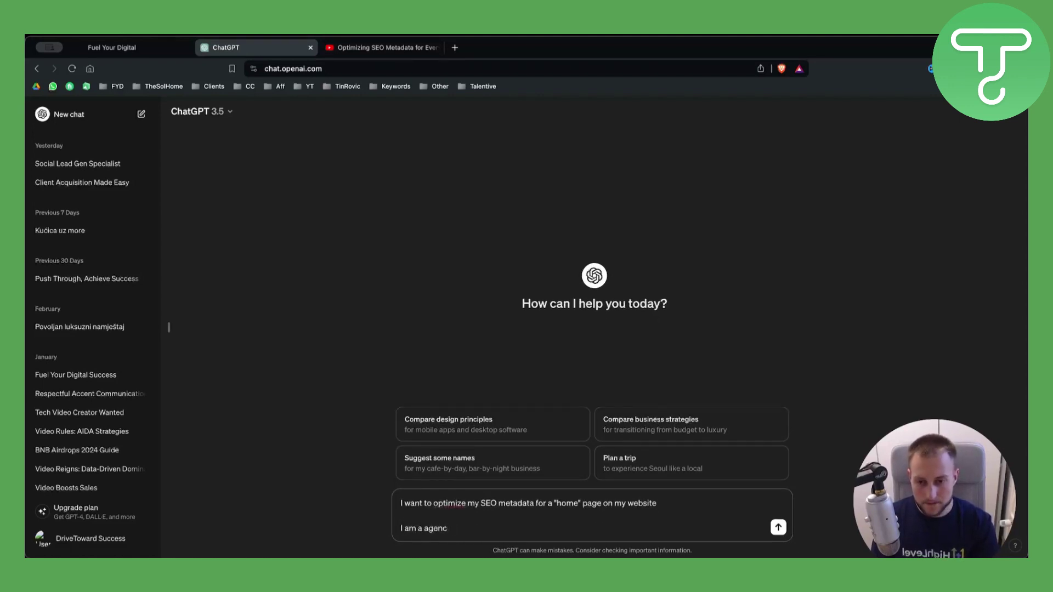
text(ty that is helping )
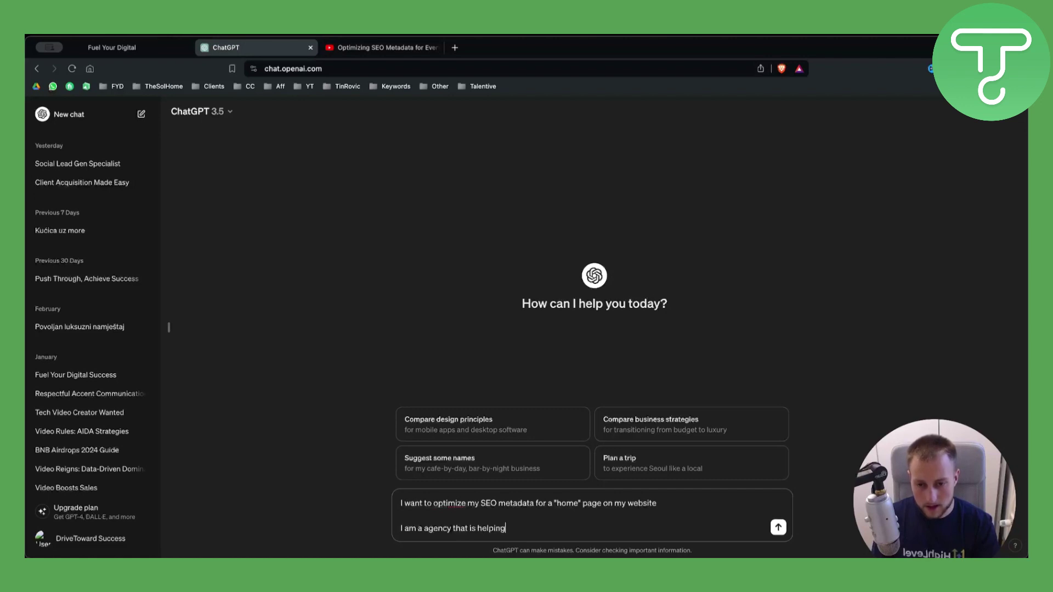
text(realtors generat)
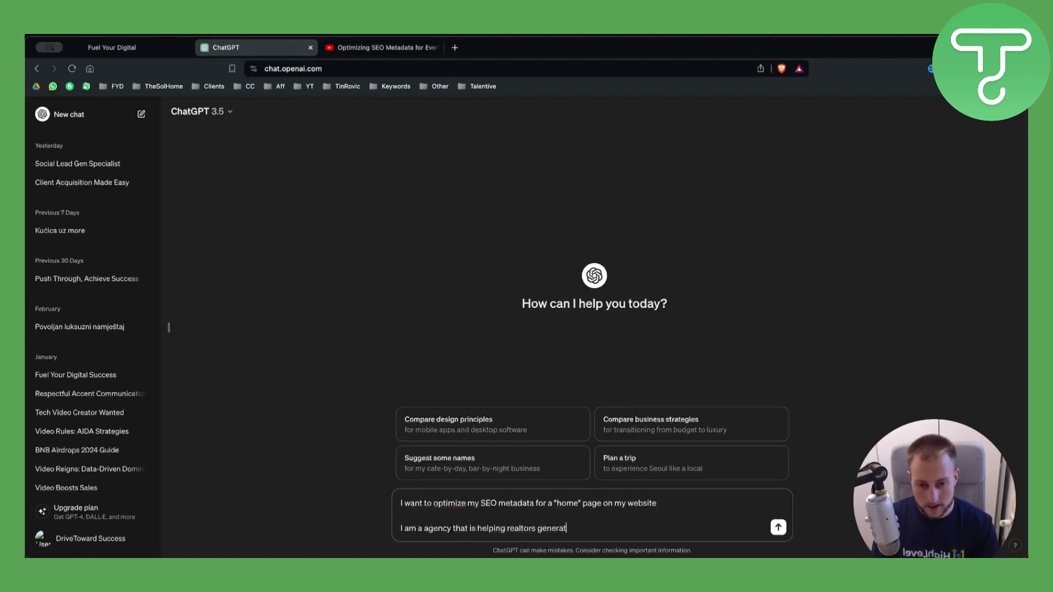
text(e more leads with)
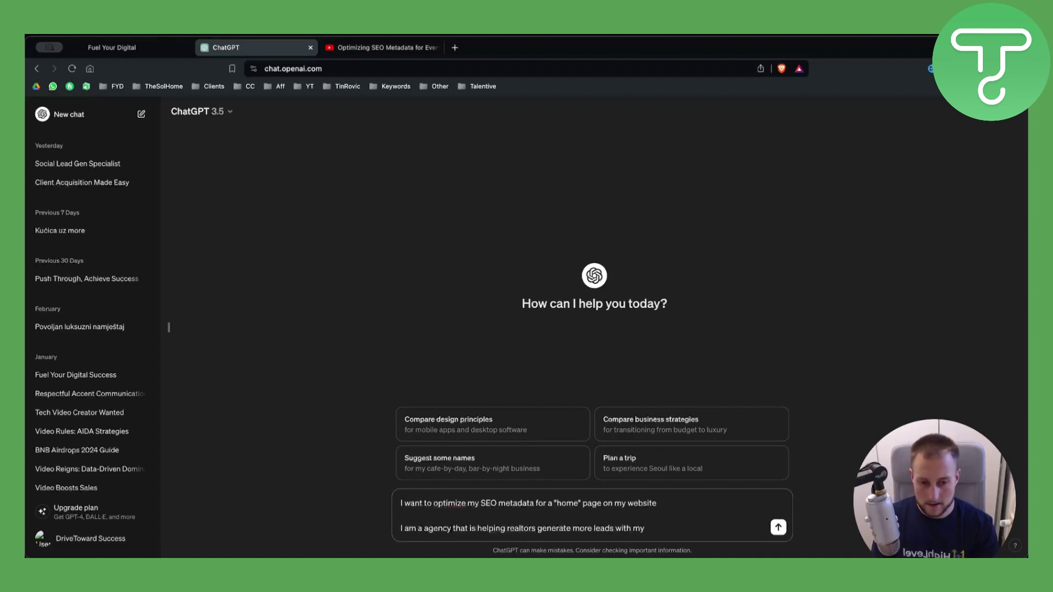
text( facebook ads)
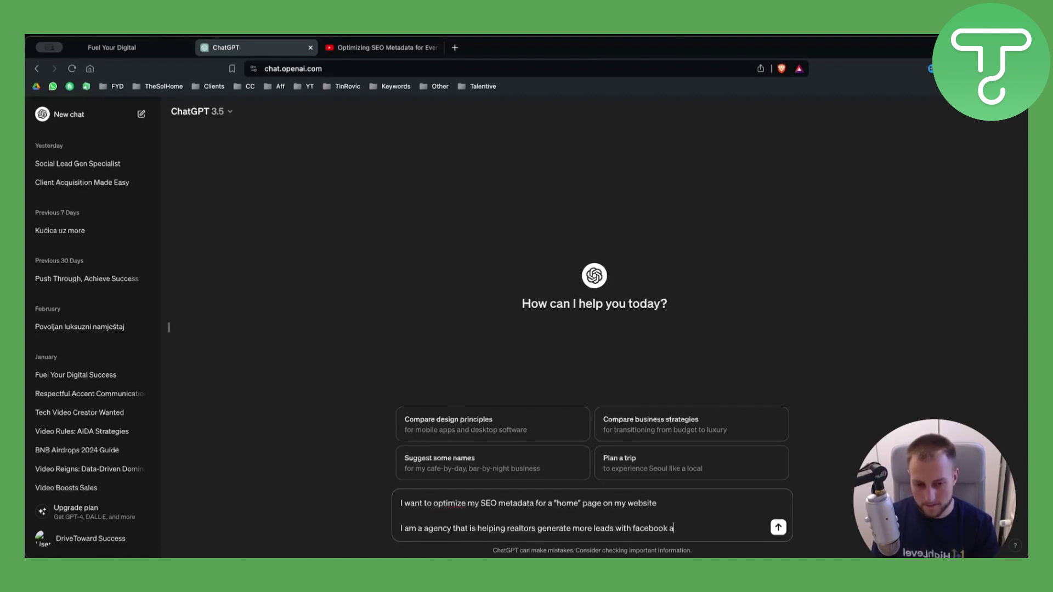
key(shift+Return)
text(I want to)
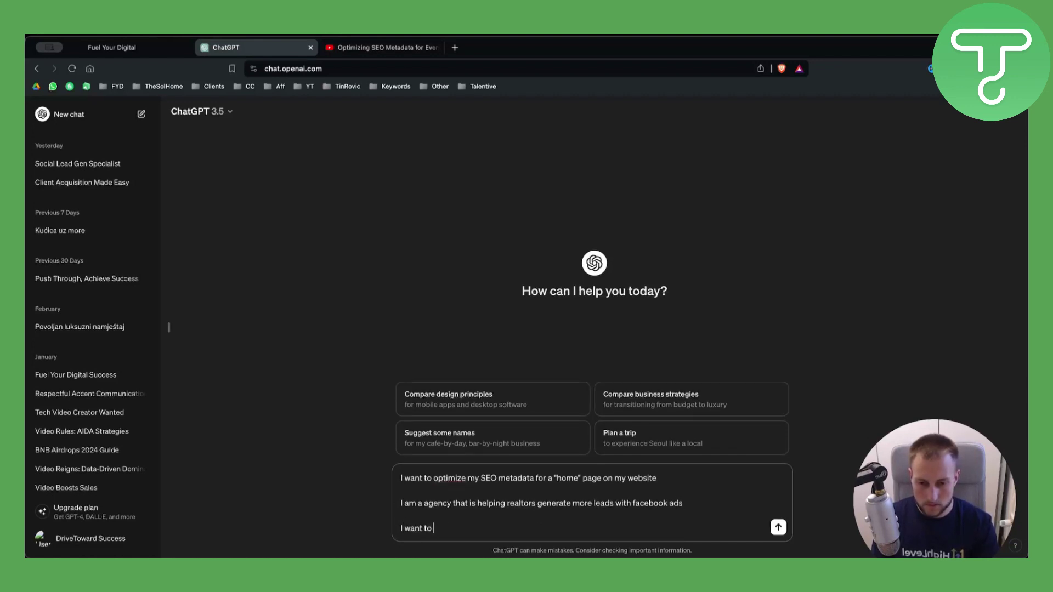
text(t)
key(BackSpace)
key(BackSpace)
key(BackSpace)
key(BackSpace)
key(BackSpace)
key(BackSpace)
key(BackSpace)
key(BackSpace)
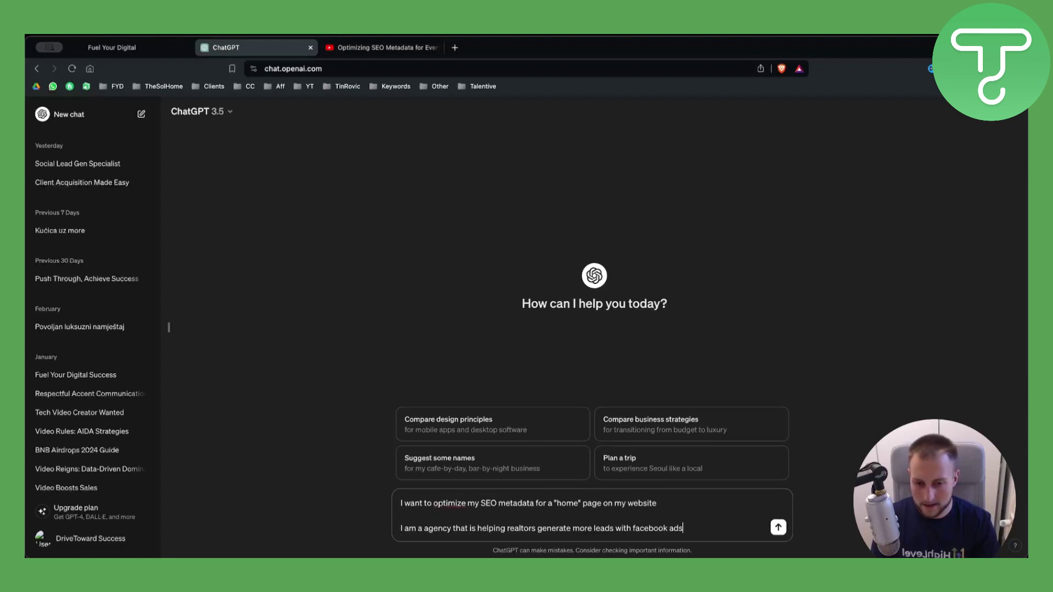
Send the SEO metadata request and scroll through ChatGPT's 10-point guide.
key(Return)
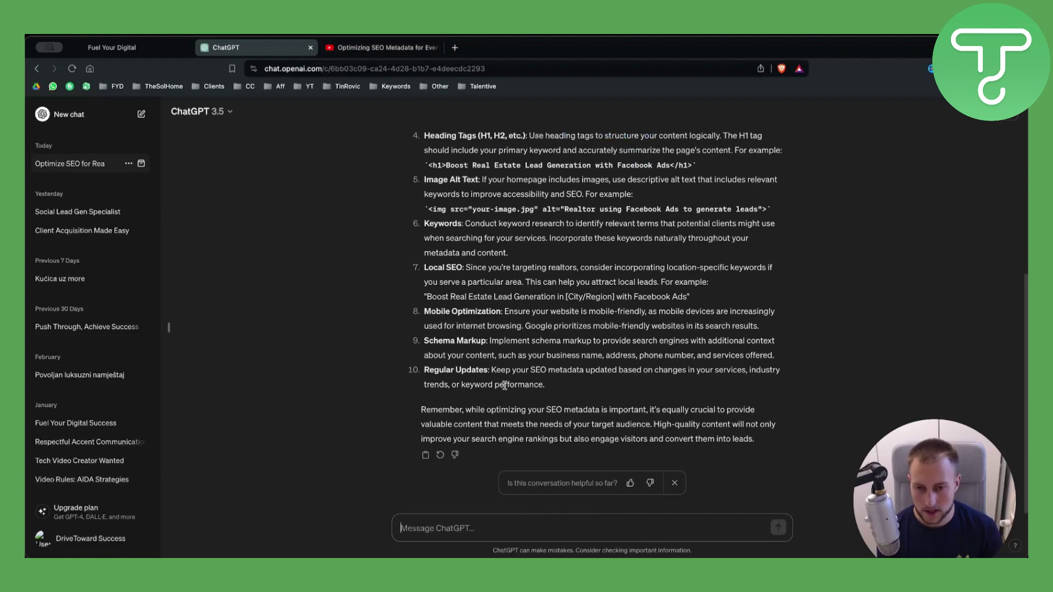
scroll(505, 329, up, 2)
scroll(497, 340, down, 3)
scroll(488, 346, up, 5)
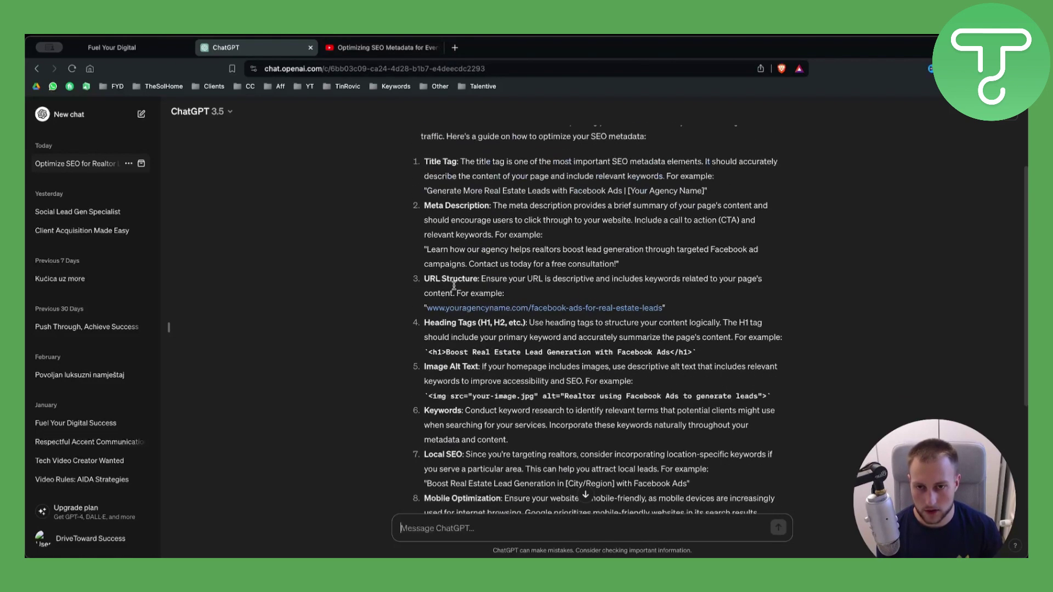
Highlight the URL Structure, Meta Description, Title Tag and Image Alt Text points in the reply.
drag(426, 276, 483, 279)
click(433, 262)
scroll(439, 247, up, 1)
drag(424, 220, 489, 220)
scroll(488, 220, up, 1)
drag(425, 195, 470, 193)
click(455, 193)
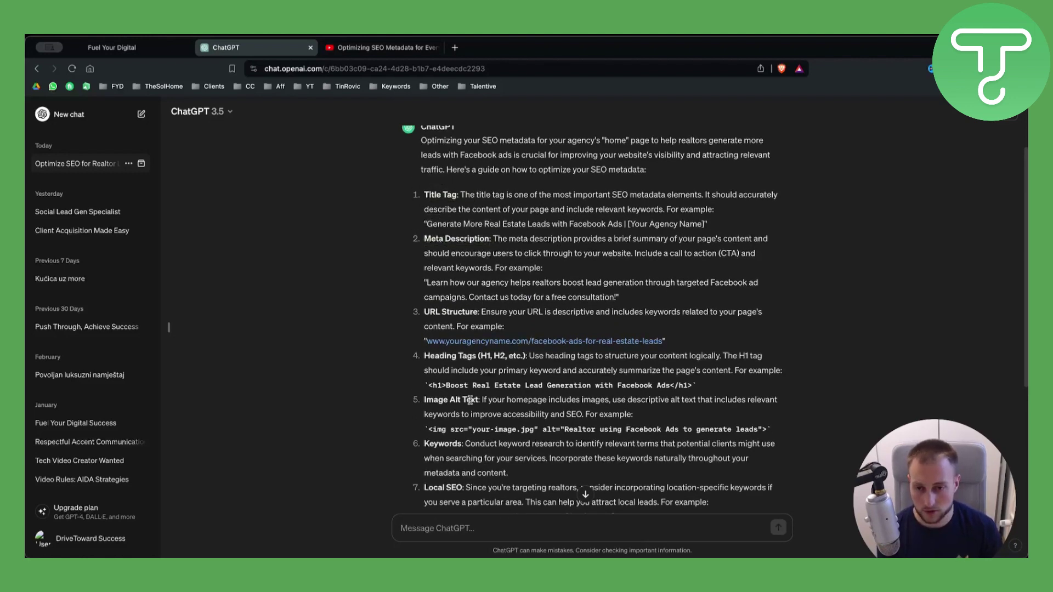
drag(479, 400, 423, 403)
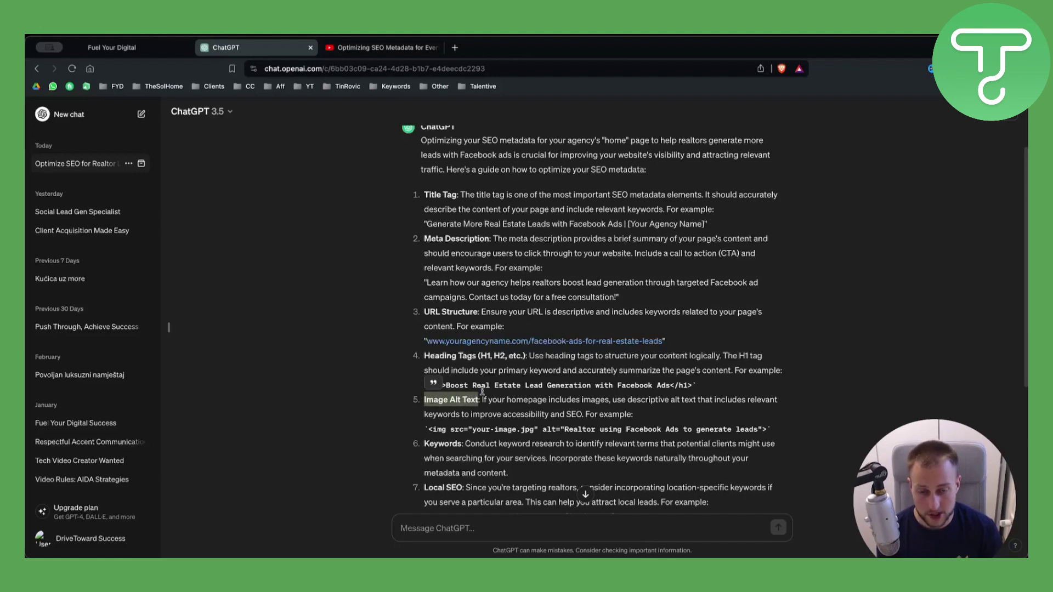
Back in the builder's SEO panel, select the title and description text and focus Keywords.
click(115, 48)
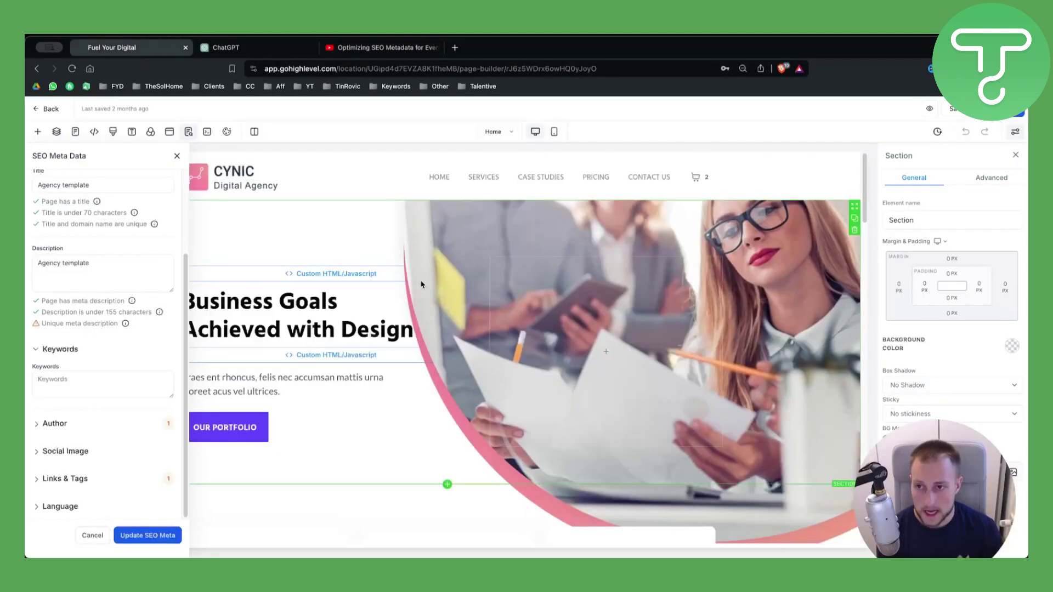
scroll(98, 270, up, 4)
drag(94, 293, 46, 292)
scroll(85, 298, down, 1)
drag(91, 354, 28, 353)
scroll(131, 362, down, 3)
click(96, 385)
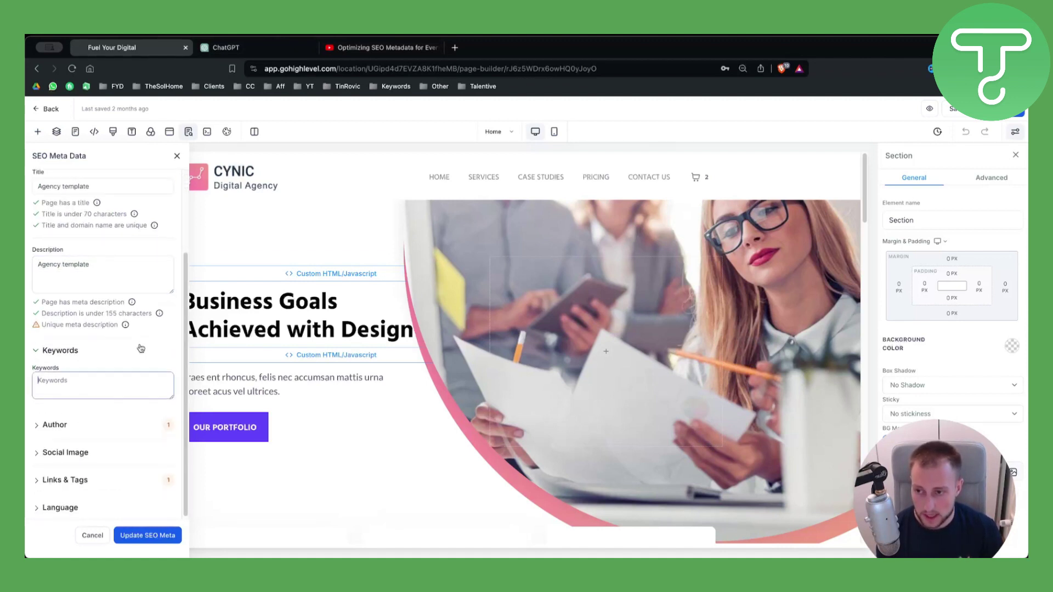
Expand the Author, Social Image, Links & Tags and Language sections.
click(73, 425)
scroll(101, 411, down, 1)
click(66, 451)
scroll(81, 467, down, 1)
click(66, 473)
scroll(69, 504, down, 2)
click(71, 508)
scroll(71, 493, down, 1)
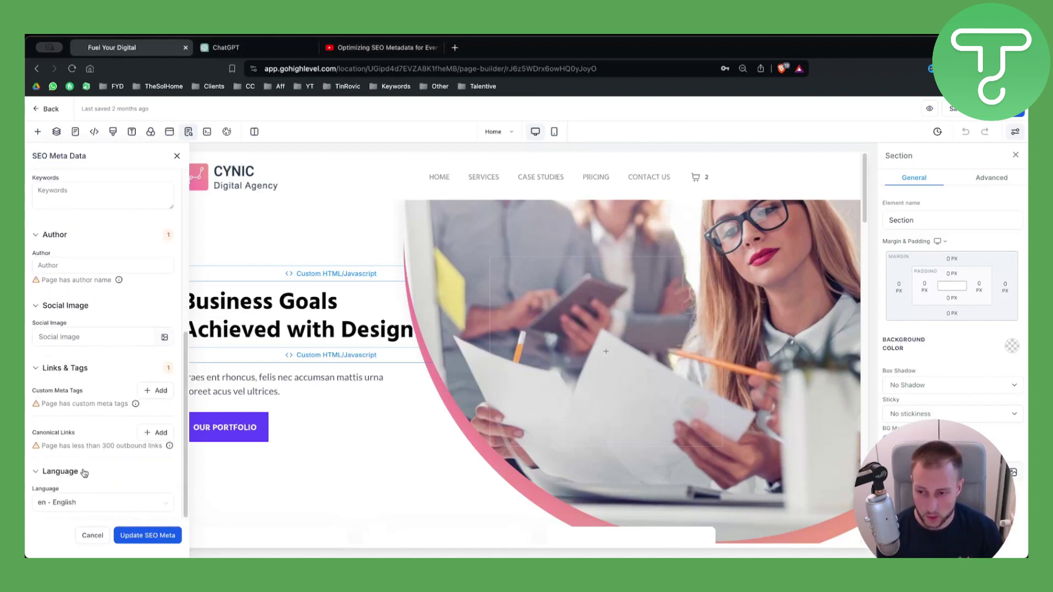
scroll(93, 437, up, 8)
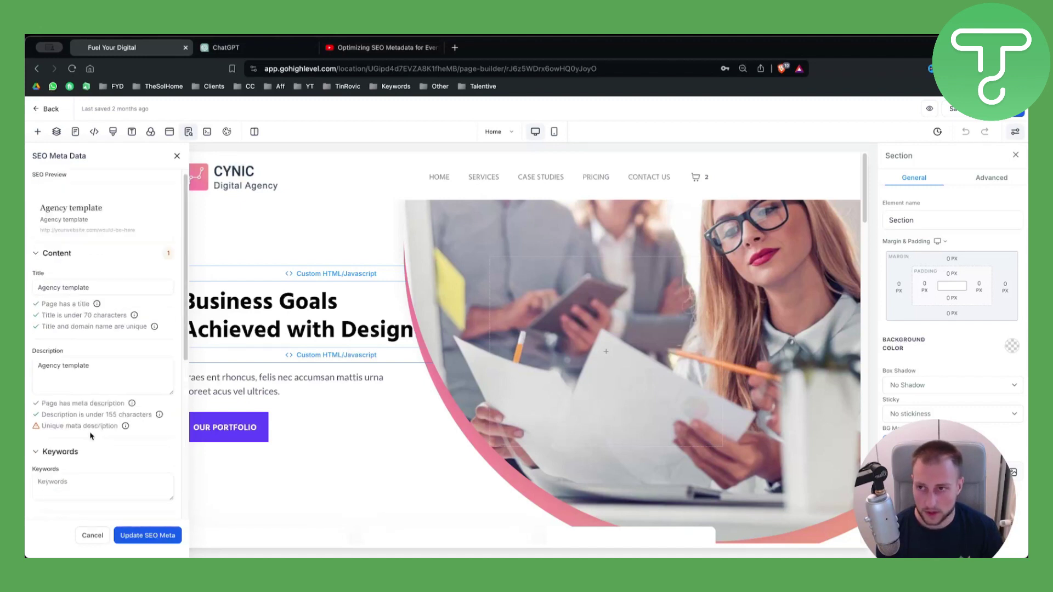
Exit the page builder back to the Agency Template Pages overview.
click(45, 109)
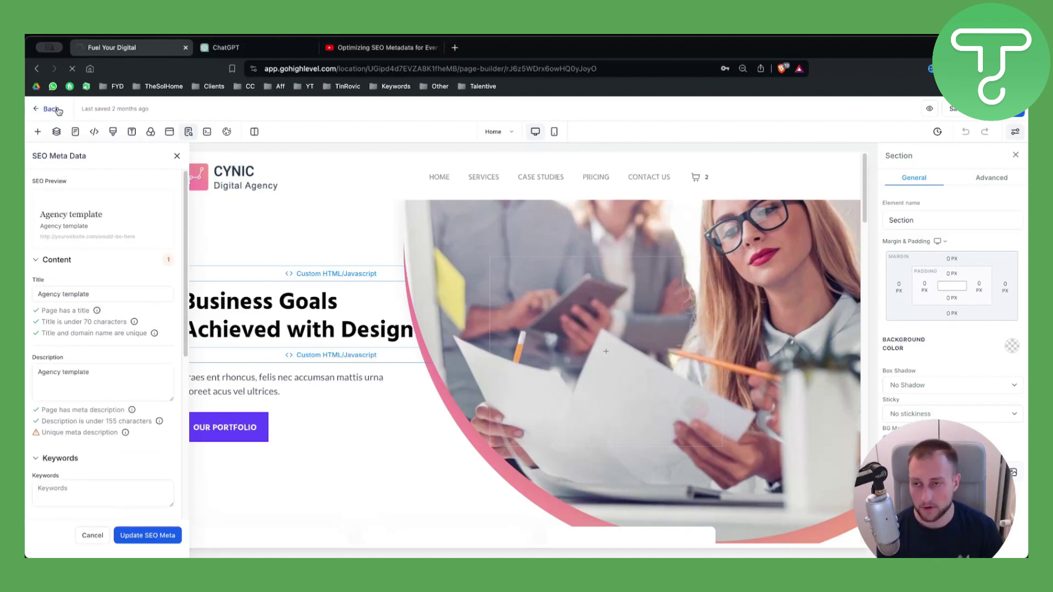